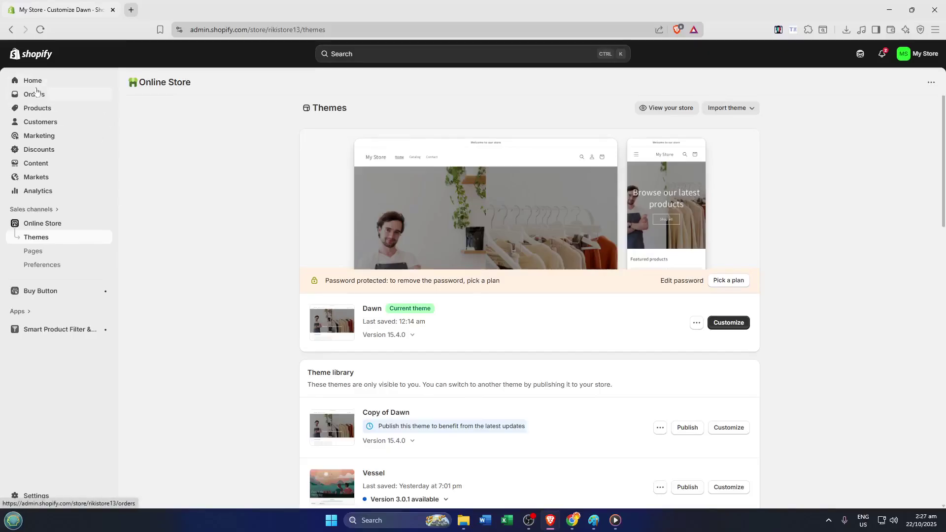
Step: Open the current Dawn theme of the online store for customization
{"action": "left_click", "coordinate": [37, 86]}
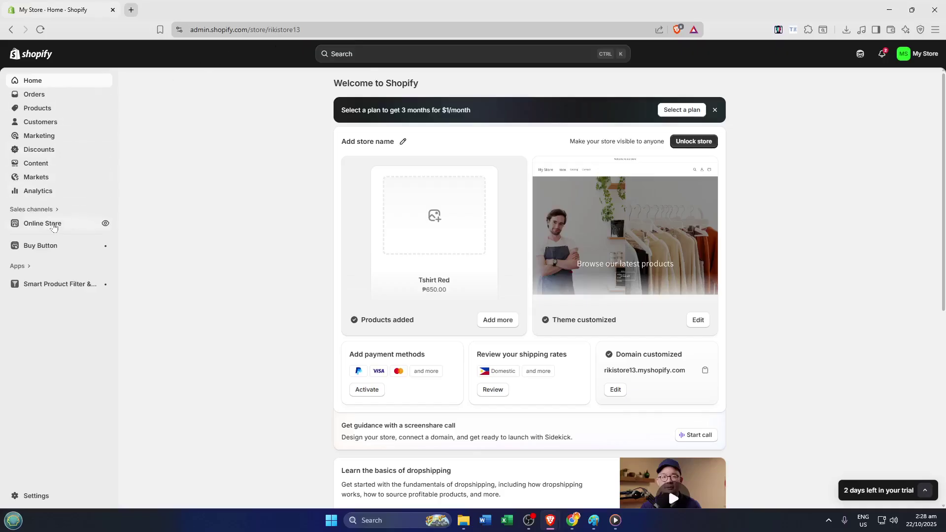
{"action": "left_click", "coordinate": [48, 230]}
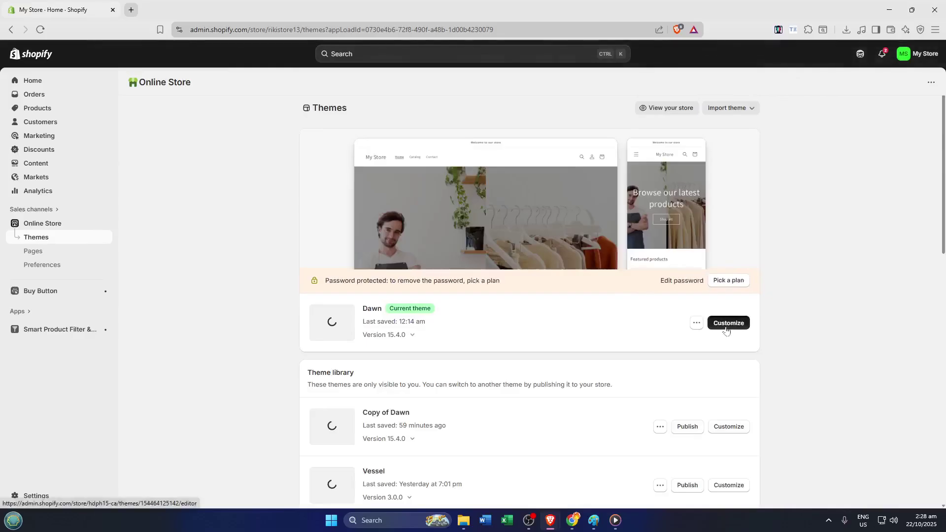
{"action": "left_click", "coordinate": [721, 325]}
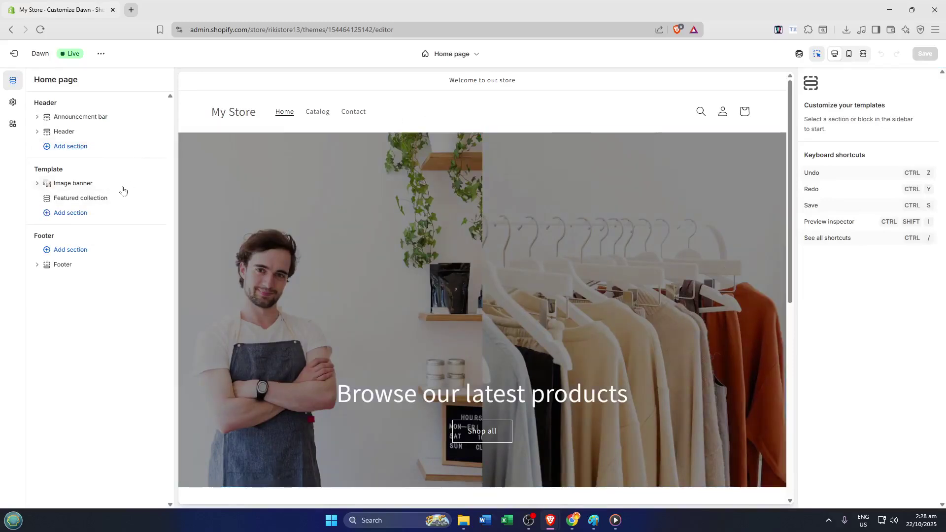
Step: Examine the image banner's heading options and the footer's settings, including its expanded theme settings
{"action": "left_click", "coordinate": [89, 185]}
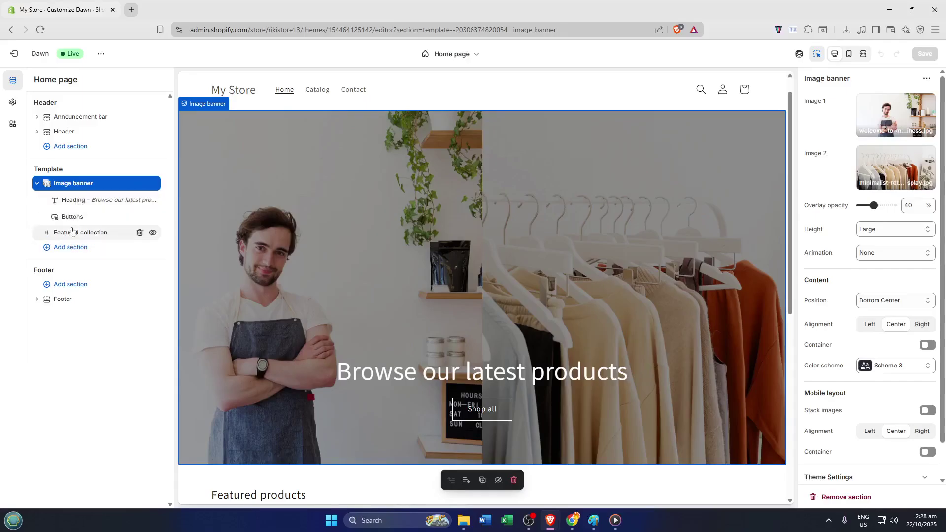
{"action": "left_click", "coordinate": [79, 204]}
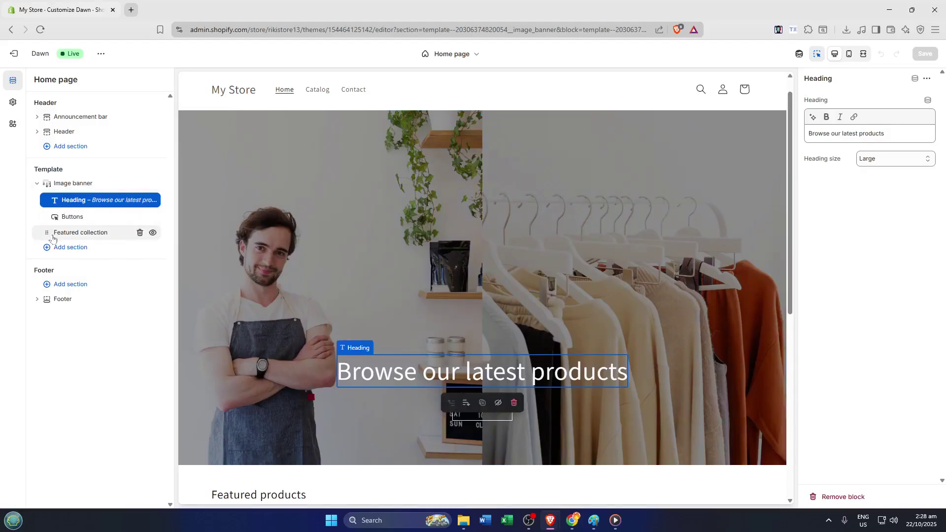
{"action": "left_click", "coordinate": [59, 300]}
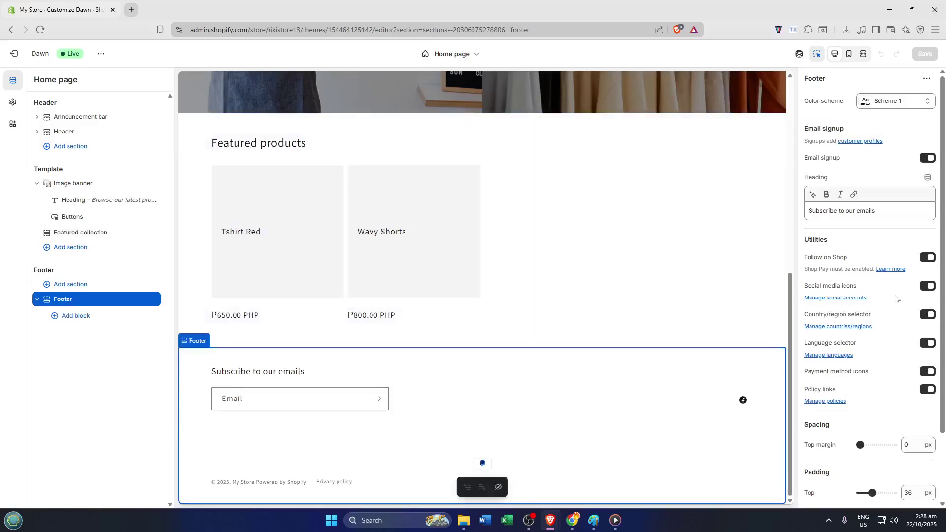
{"action": "scroll", "coordinate": [890, 312], "scroll_direction": "down", "scroll_amount": 2}
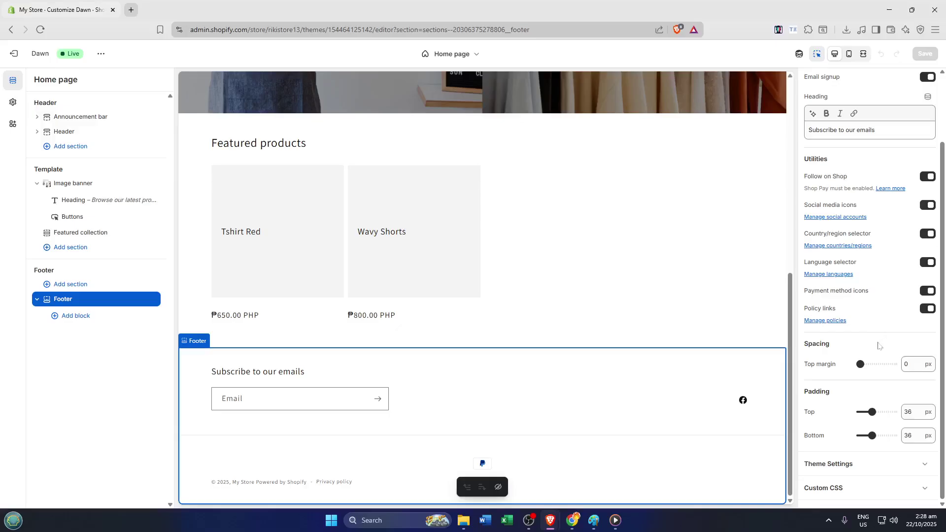
{"action": "left_click", "coordinate": [856, 464]}
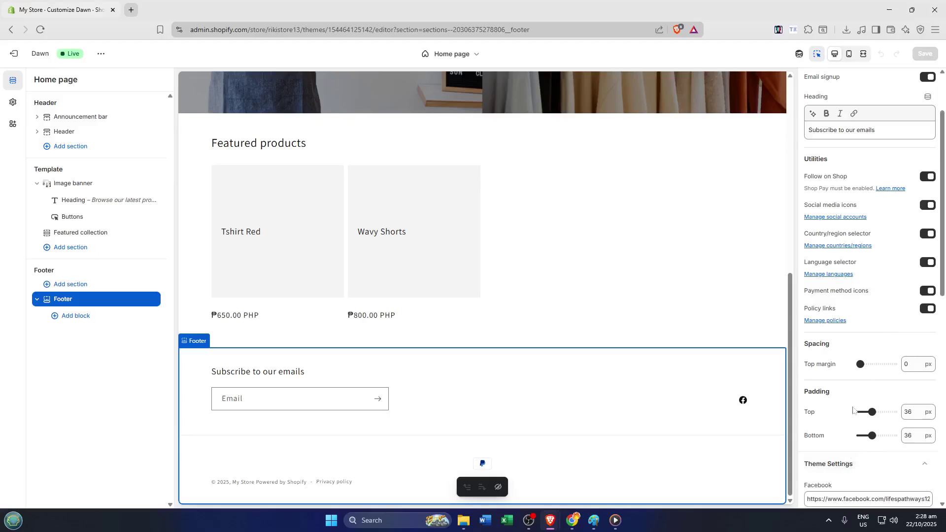
{"action": "scroll", "coordinate": [852, 411], "scroll_direction": "down", "scroll_amount": 3}
{"action": "scroll", "coordinate": [853, 409], "scroll_direction": "down", "scroll_amount": 3}
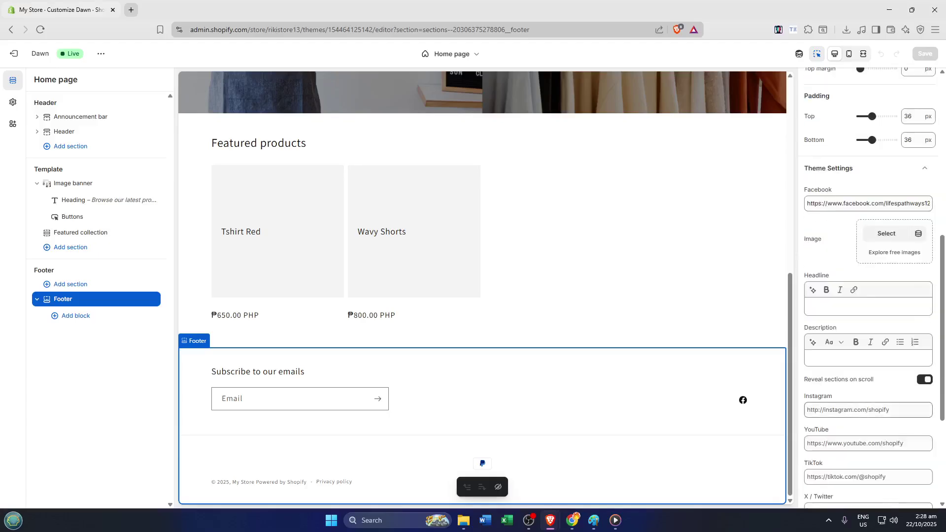
{"action": "scroll", "coordinate": [895, 420], "scroll_direction": "down", "scroll_amount": 4}
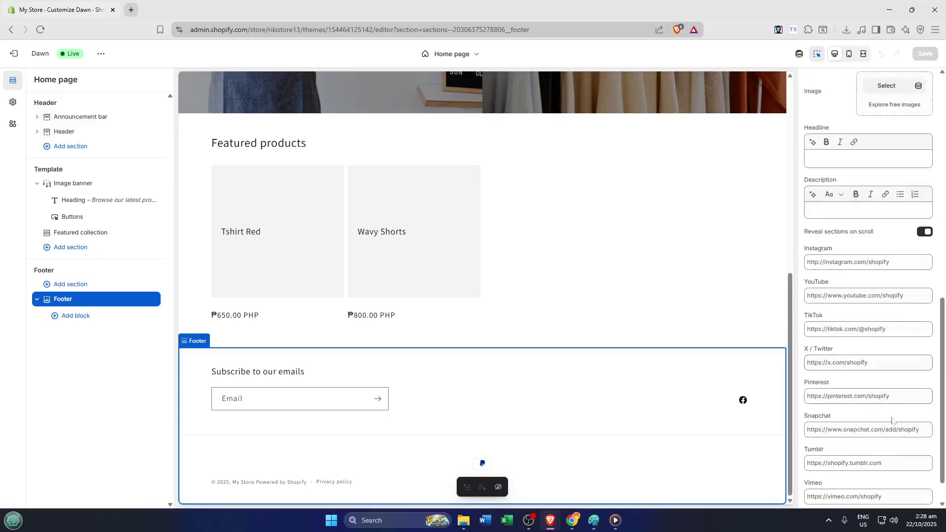
{"action": "scroll", "coordinate": [895, 420], "scroll_direction": "up", "scroll_amount": 8}
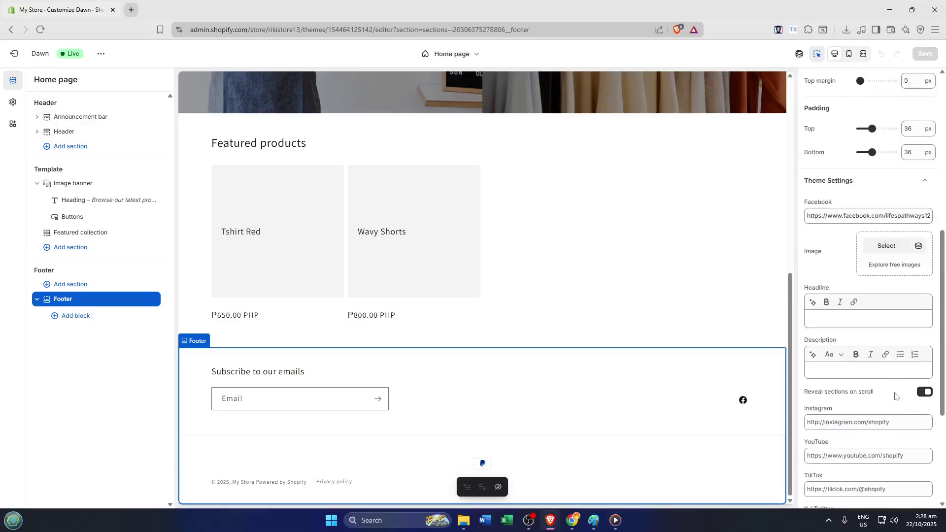
{"action": "scroll", "coordinate": [894, 370], "scroll_direction": "up", "scroll_amount": 3}
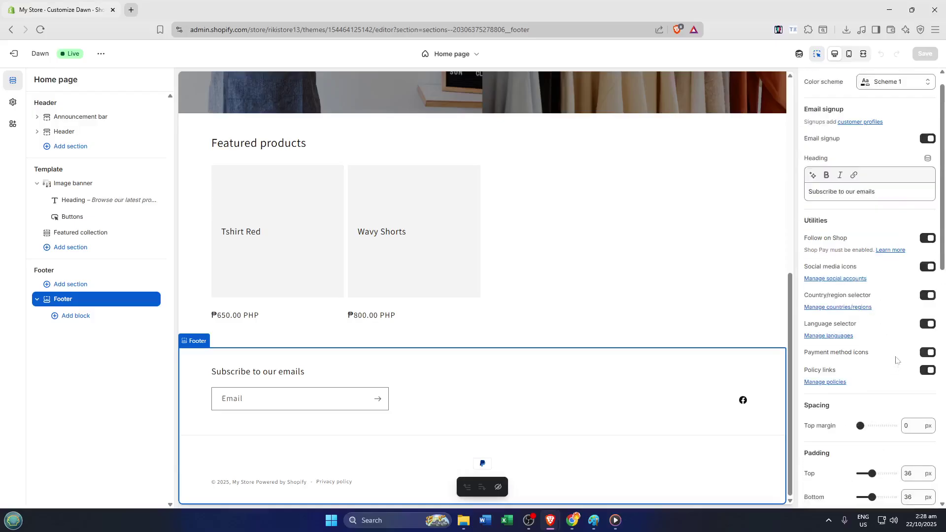
{"action": "scroll", "coordinate": [892, 350], "scroll_direction": "down", "scroll_amount": 1}
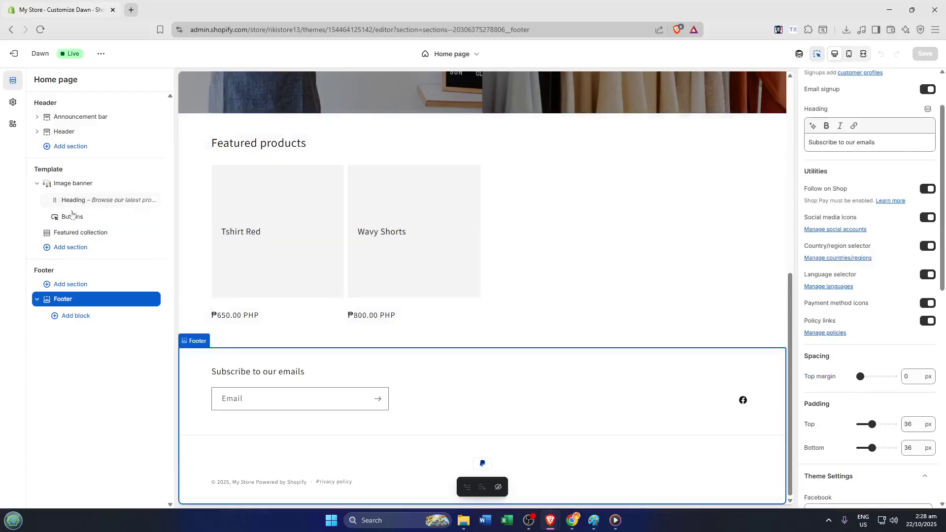
Step: Starting from the Featured collection section's color scheme options, add a new color scheme in the theme settings
{"action": "left_click", "coordinate": [755, 223]}
{"action": "scroll", "coordinate": [881, 317], "scroll_direction": "down", "scroll_amount": 5}
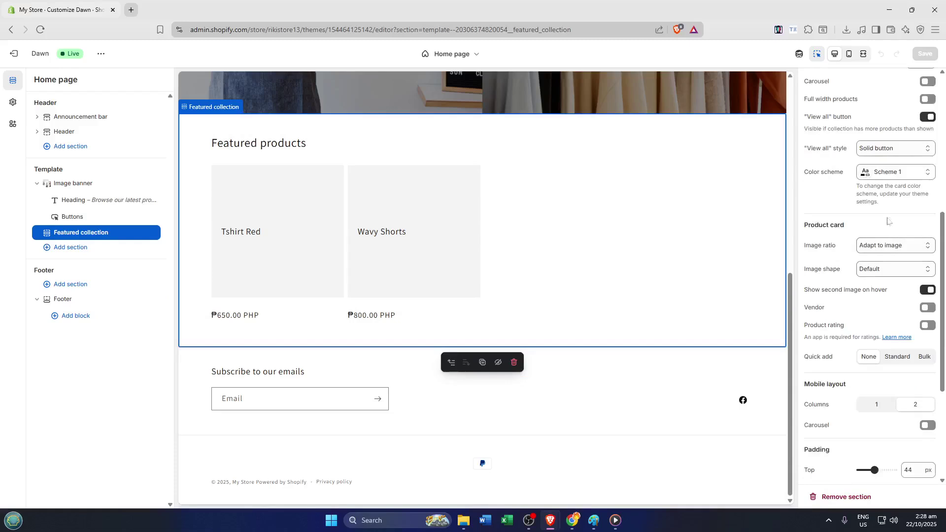
{"action": "left_click", "coordinate": [926, 175]}
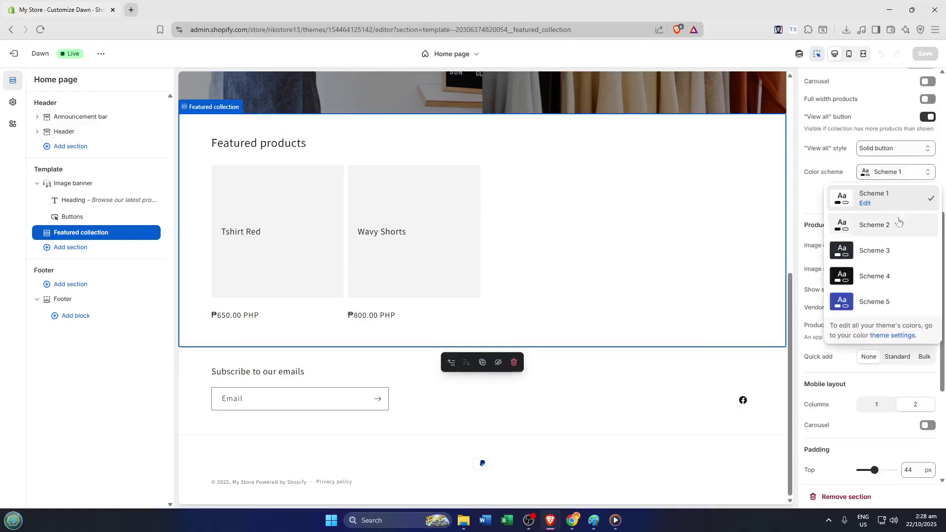
{"action": "left_click", "coordinate": [887, 336]}
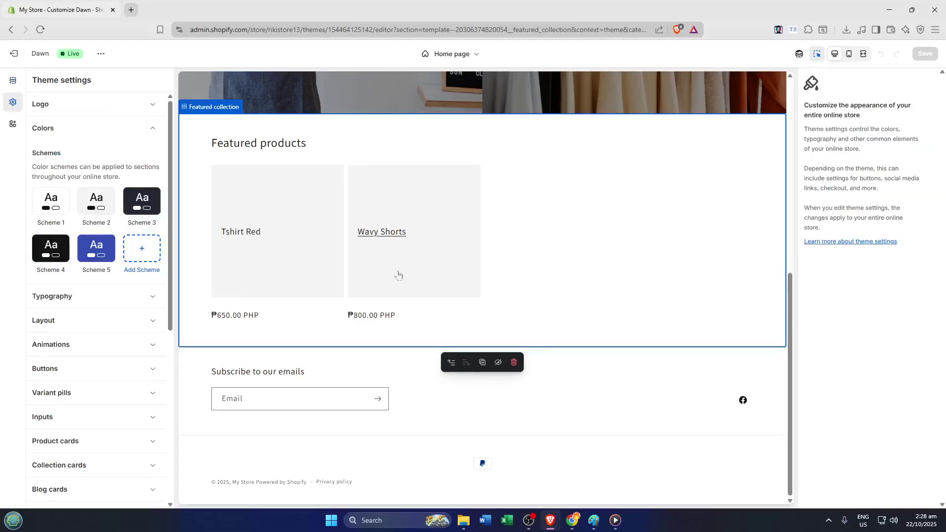
{"action": "left_click", "coordinate": [141, 249]}
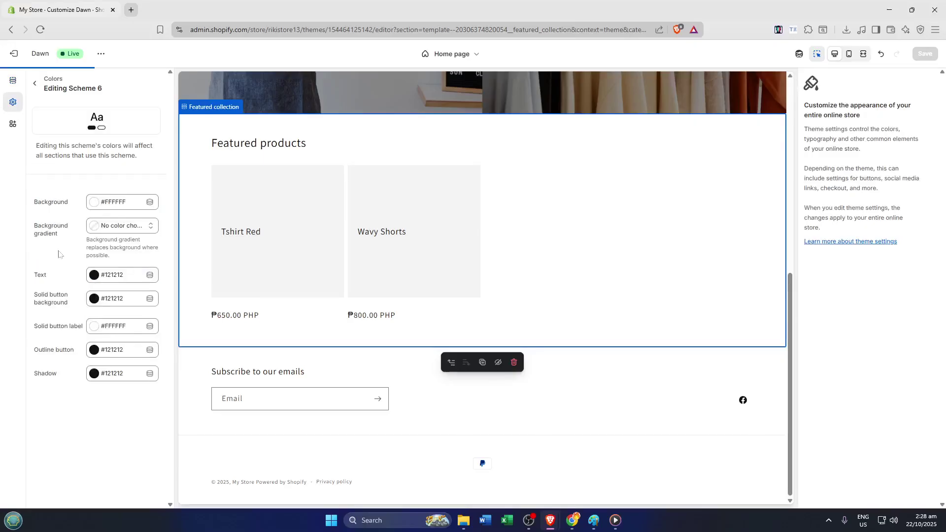
Step: Set the new scheme's text color to bright green #63EC19 and return to the theme settings
{"action": "left_click", "coordinate": [94, 275]}
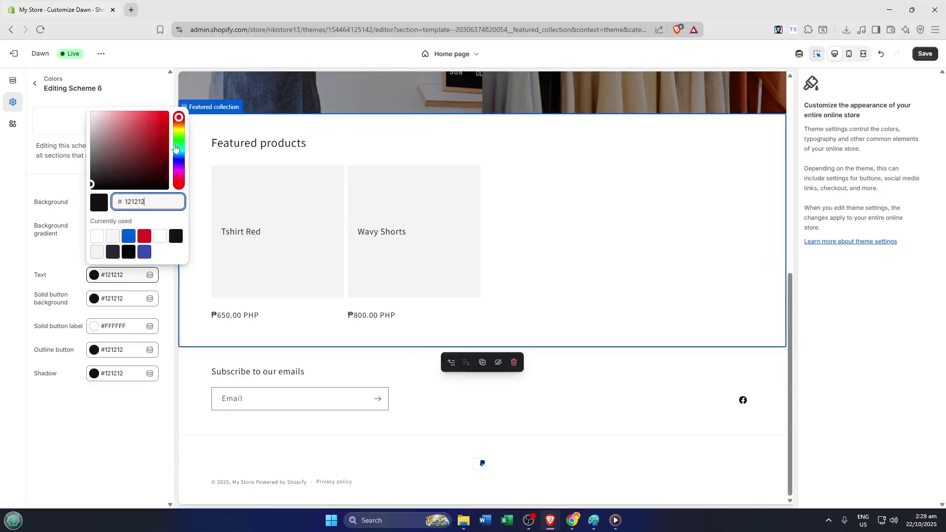
{"action": "left_click_drag", "start_coordinate": [176, 149], "coordinate": [179, 136]}
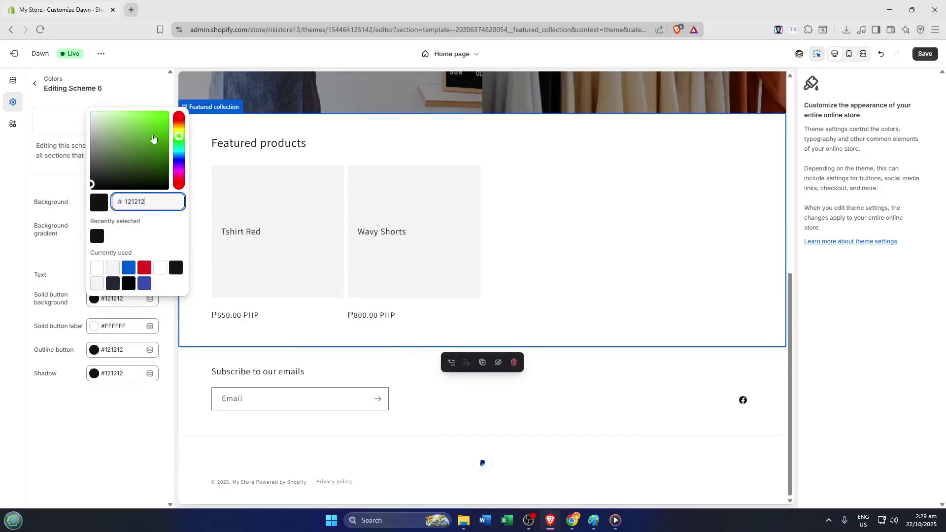
{"action": "left_click", "coordinate": [160, 117]}
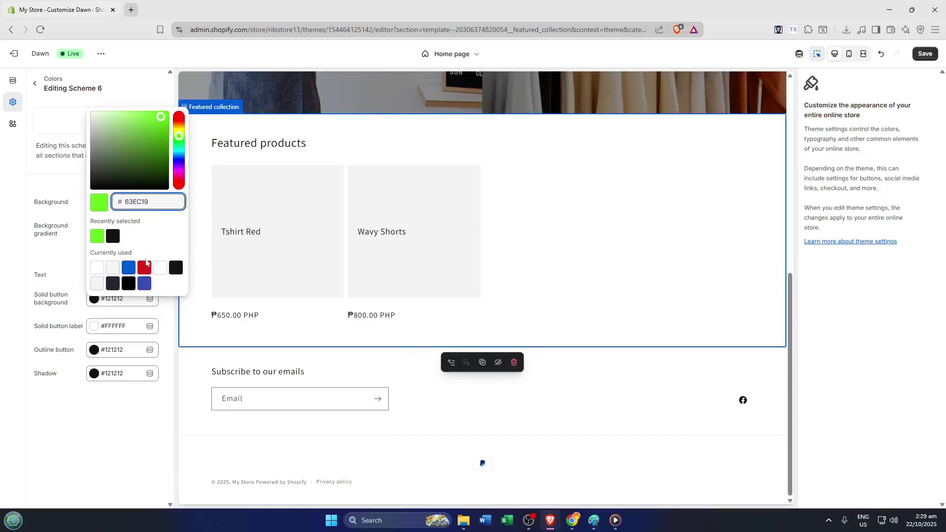
{"action": "left_click", "coordinate": [44, 253]}
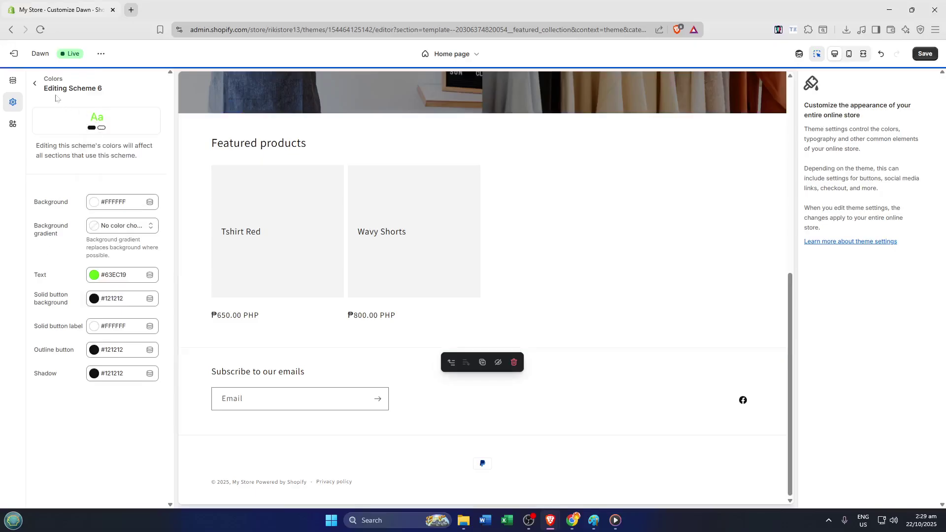
{"action": "left_click", "coordinate": [36, 84]}
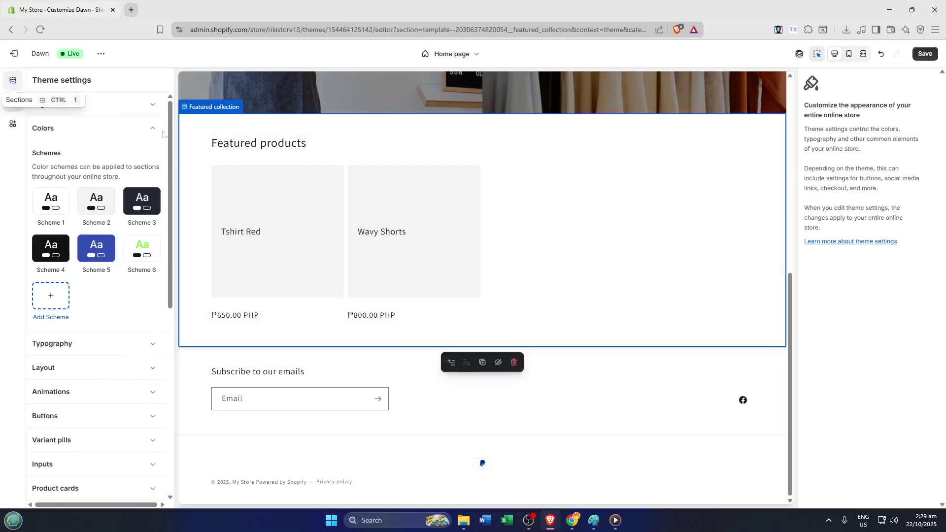
Step: Apply color scheme Scheme 6 to the home page's Featured collection section
{"action": "left_click", "coordinate": [19, 86]}
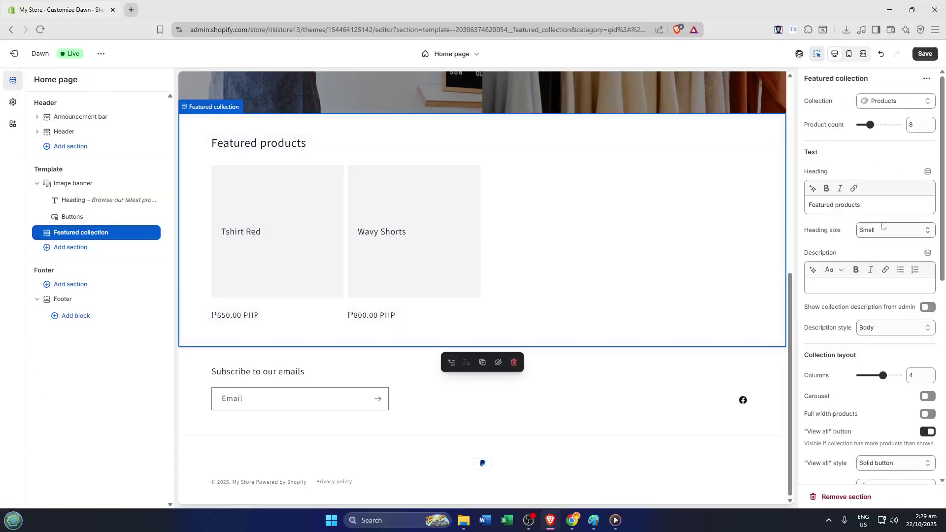
{"action": "scroll", "coordinate": [897, 212], "scroll_direction": "down", "scroll_amount": 1}
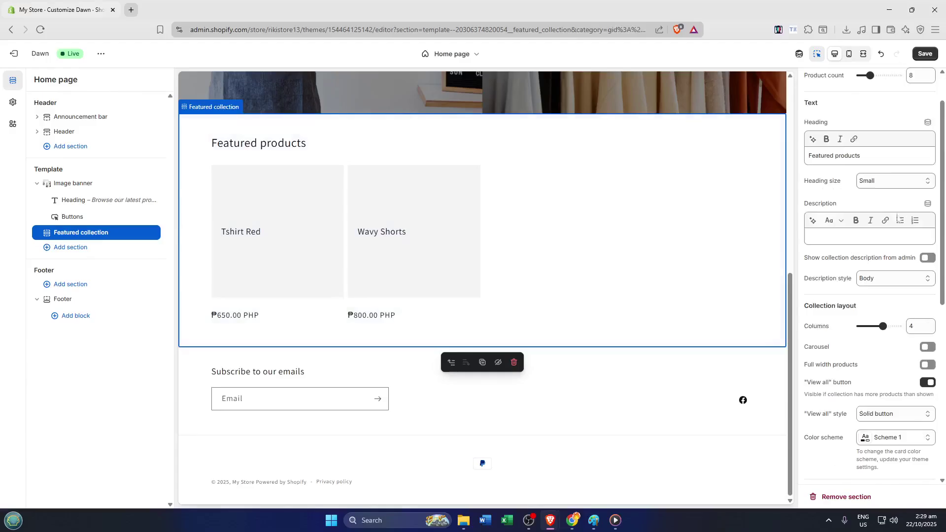
{"action": "scroll", "coordinate": [896, 252], "scroll_direction": "down", "scroll_amount": 2}
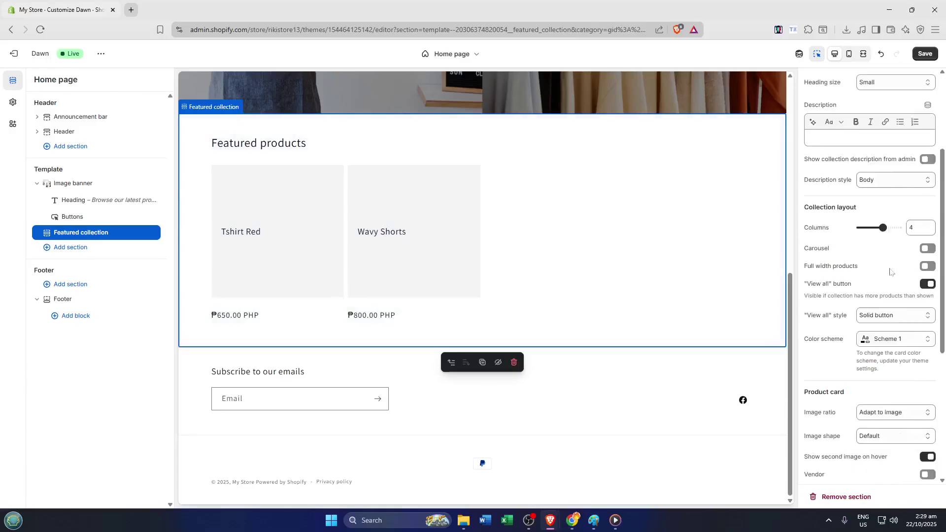
{"action": "scroll", "coordinate": [891, 272], "scroll_direction": "down", "scroll_amount": 1}
{"action": "left_click", "coordinate": [887, 292]}
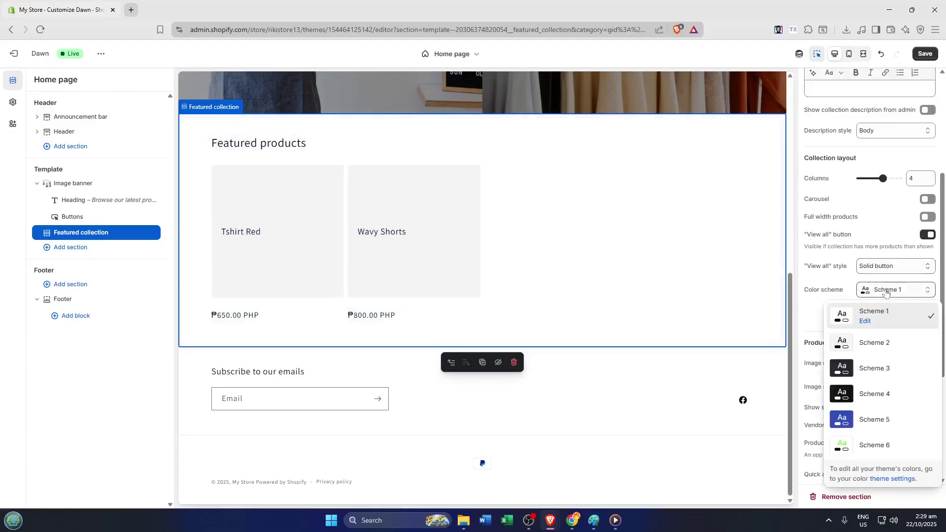
{"action": "left_click", "coordinate": [871, 448]}
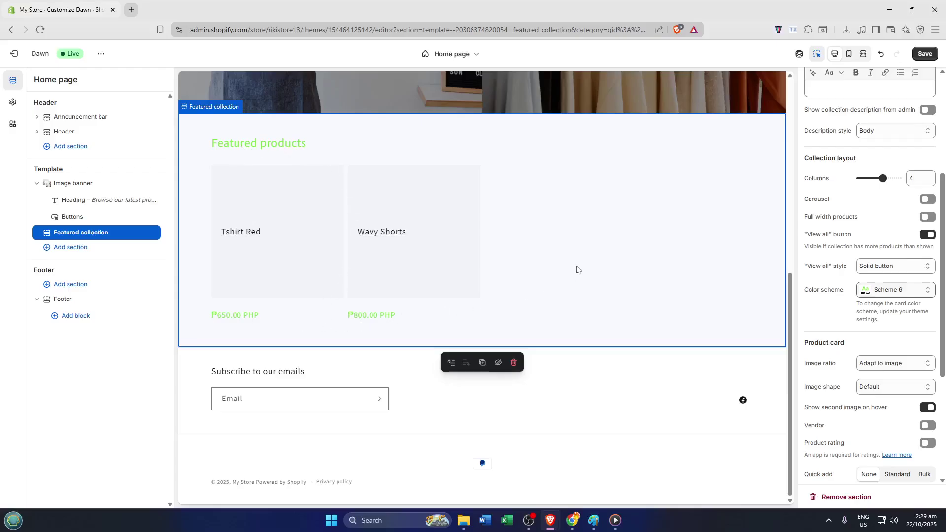
{"action": "scroll", "coordinate": [576, 269], "scroll_direction": "up", "scroll_amount": 1}
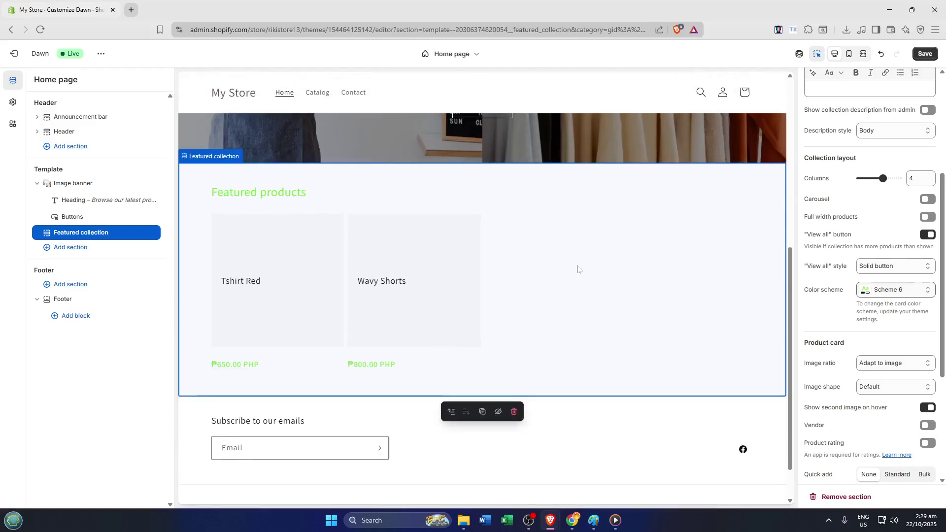